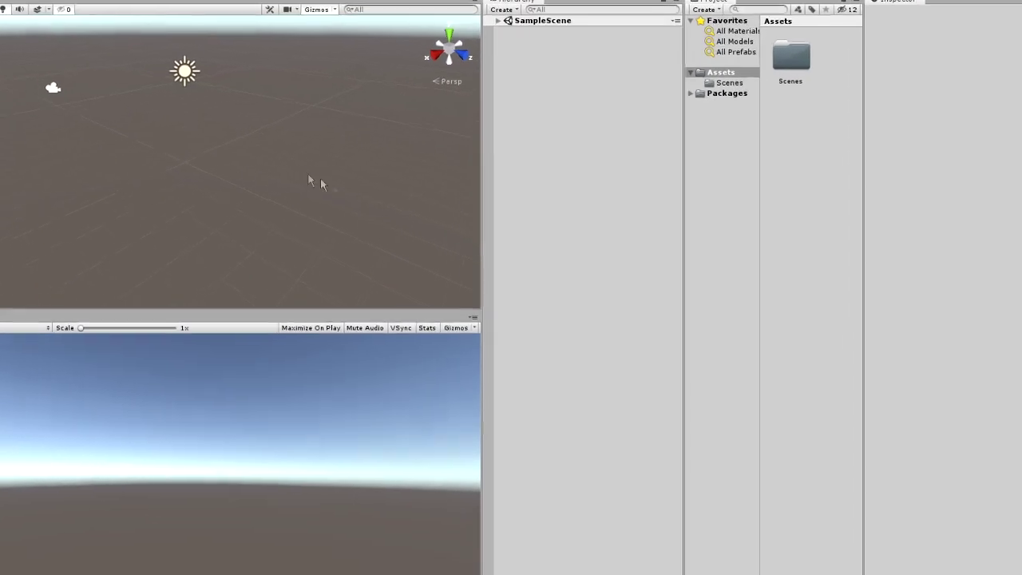
Step: Open the newly created 3D project from Unity Hub into the editor's empty SampleScene
left_click_drag(276, 160, 224, 129)
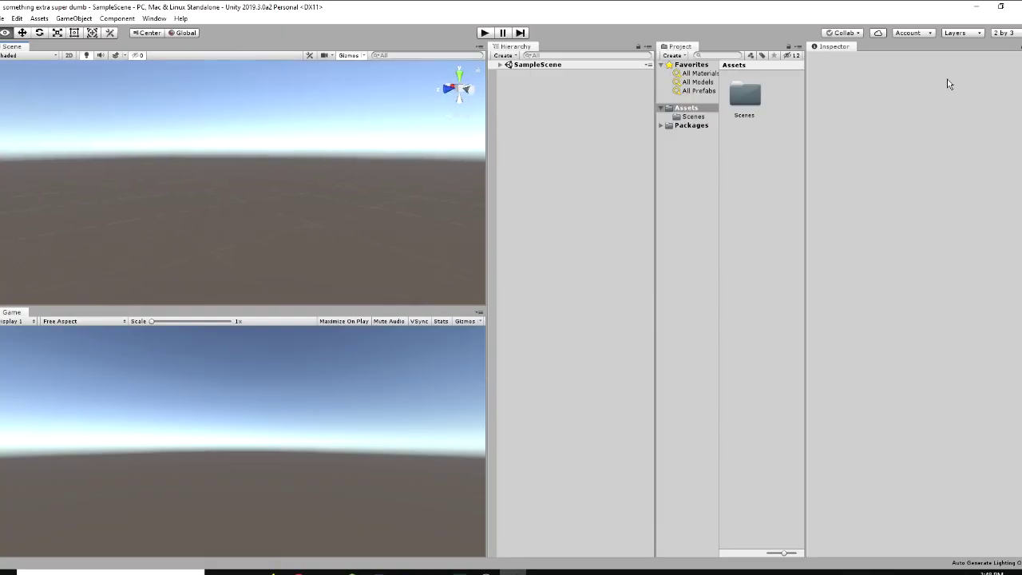
Step: Orbit the Scene camera across the empty ground plane and bring up the add-object menu
right_click_drag(34, 103, 121, 78)
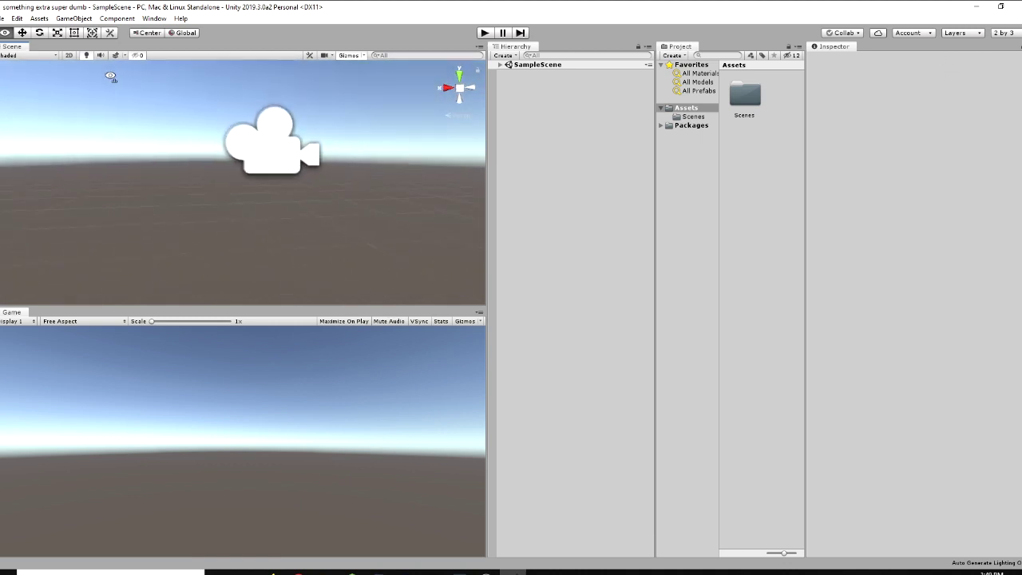
right_click_drag(122, 77, 131, 50)
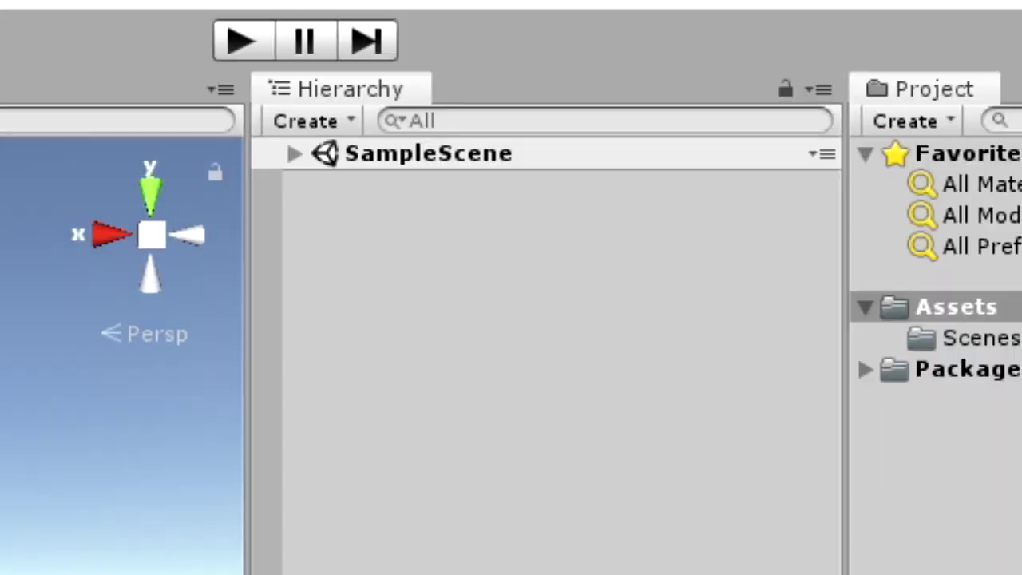
right_click(367, 372)
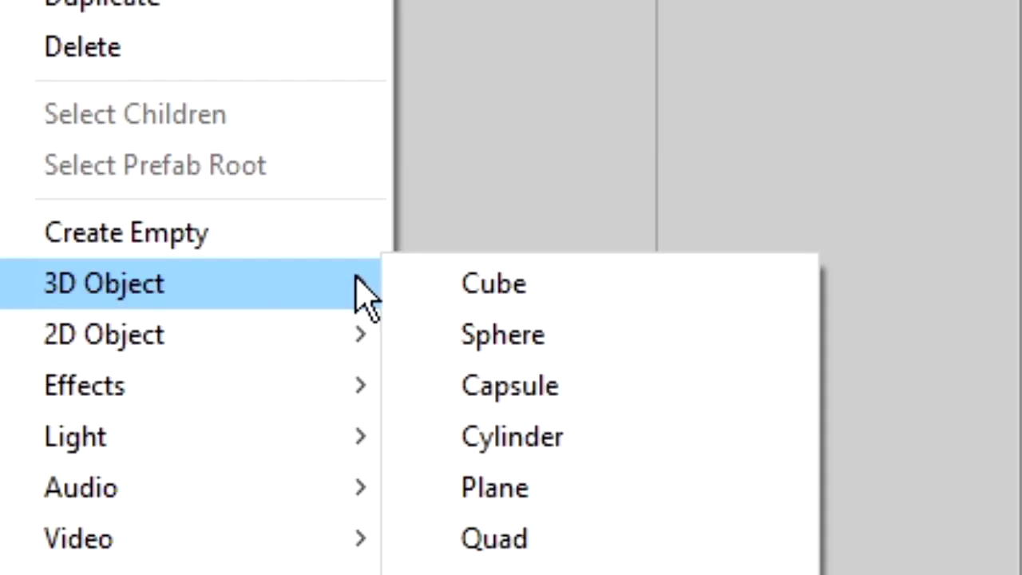
Step: Add a sphere and drag it along its blue and X axes to shift it slightly
left_click(990, 465)
left_click_drag(655, 357, 798, 422)
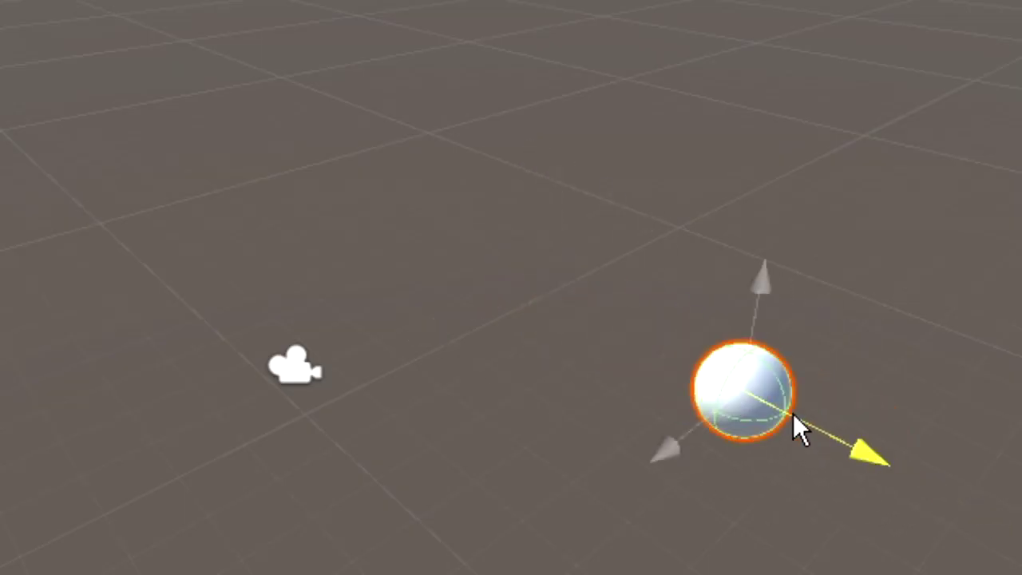
mouse_move(239, 283)
right_mouse_down()
mouse_move(323, 277)
mouse_move(214, 249)
right_mouse_up()
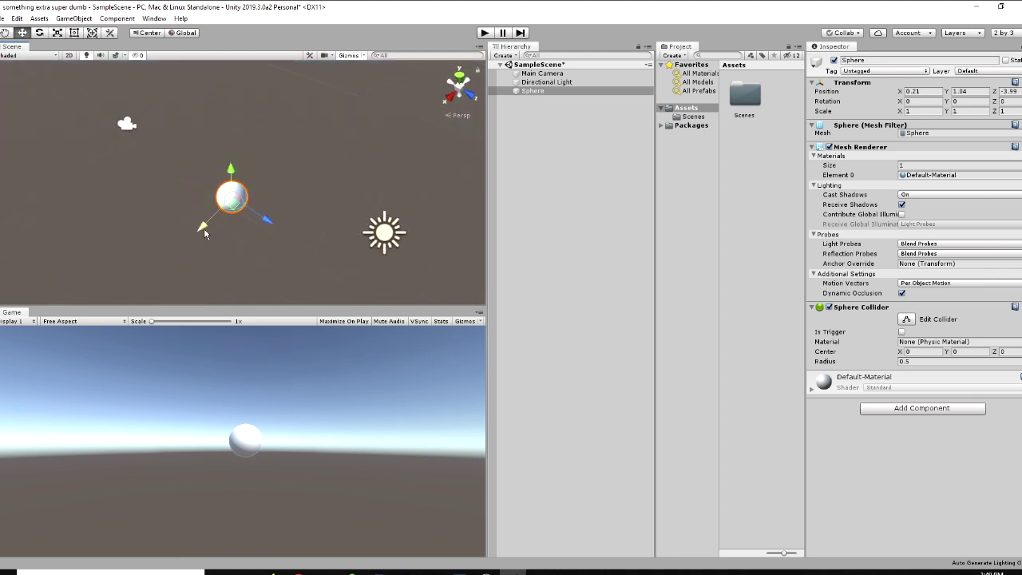
left_click_drag(205, 232, 184, 288)
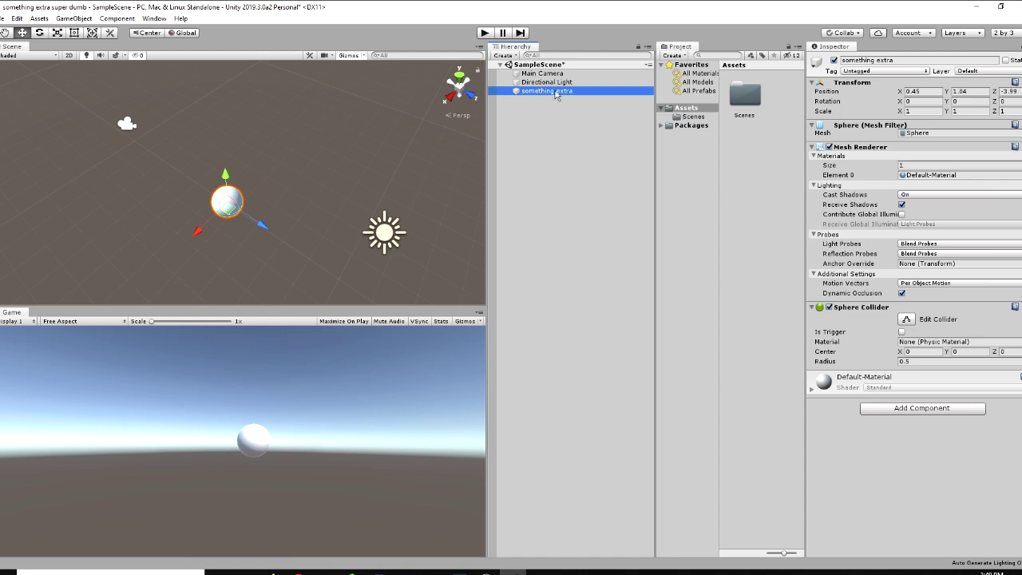
right_click(554, 91)
Step: Rename the sphere to 'playa', then create and open a 'gj' folder in Assets
left_click(606, 134)
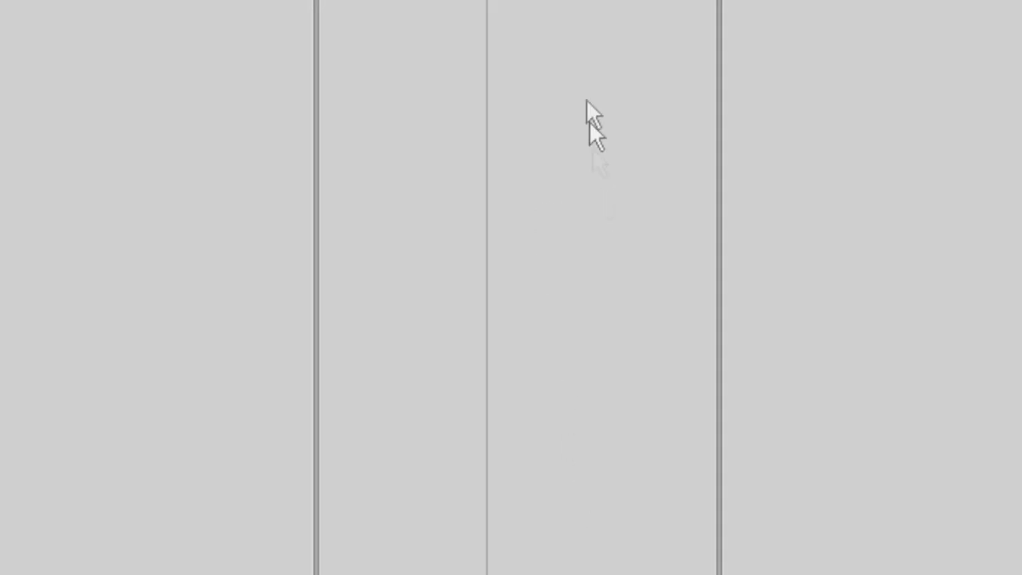
right_click(586, 72)
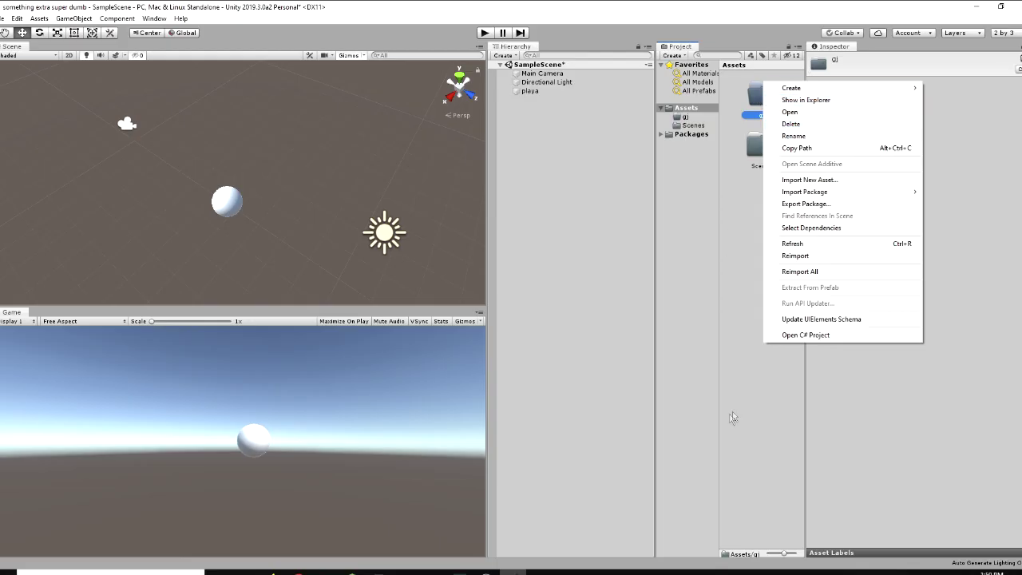
left_click(746, 273)
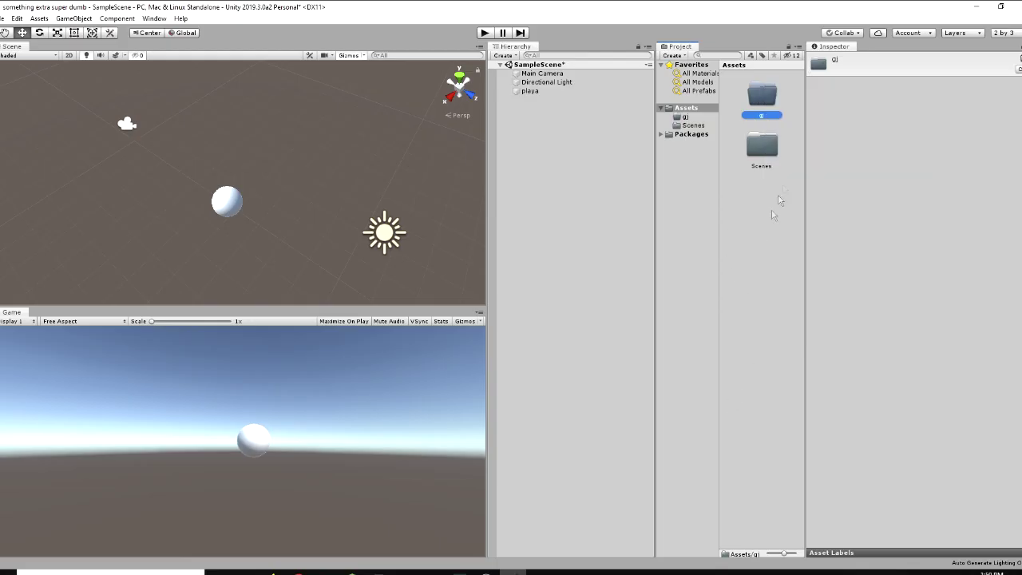
double_click(759, 90)
Step: Create the 'dumb dumb poo poo head big brain' material, make it metallic and glossy, and apply it to playa
right_click(759, 89)
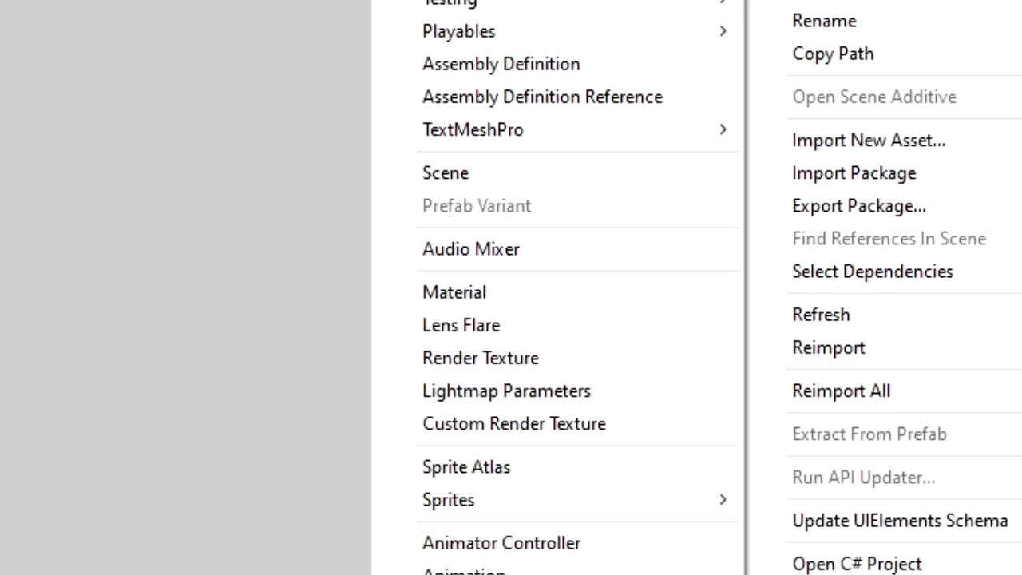
left_click(613, 292)
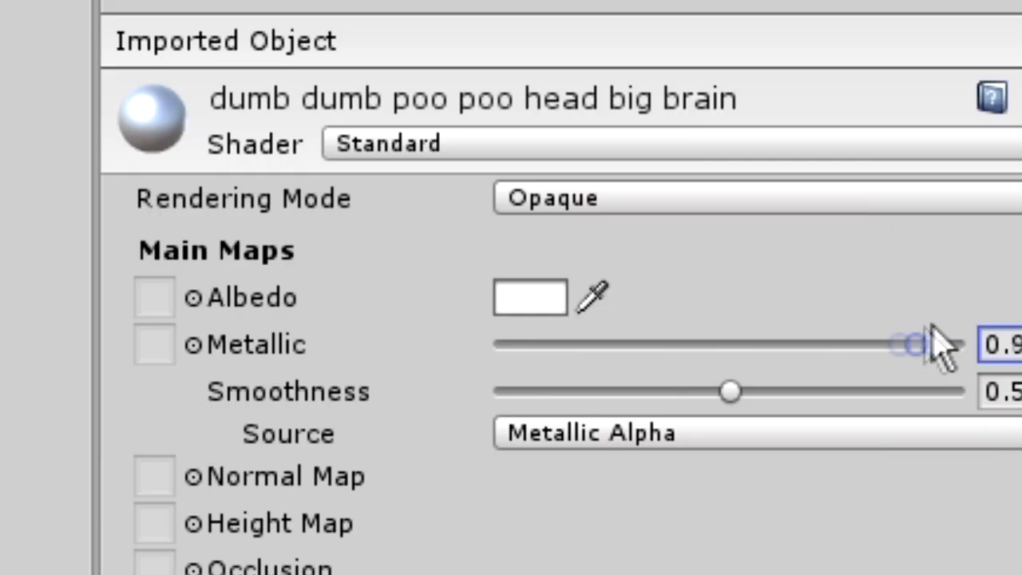
mouse_move(931, 342)
left_mouse_down()
mouse_move(634, 353)
mouse_move(479, 392)
mouse_move(897, 336)
mouse_move(997, 345)
left_mouse_up()
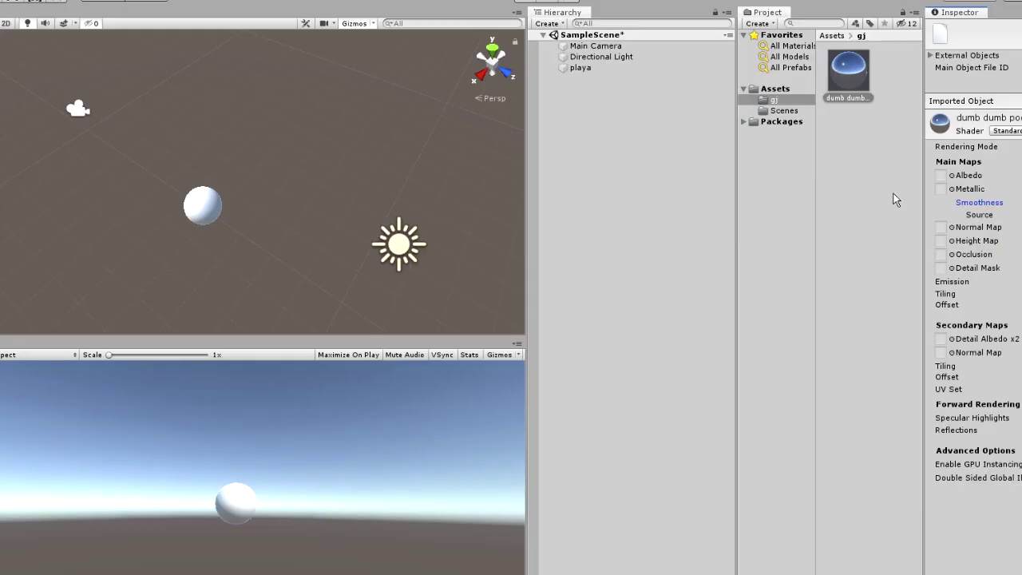
left_click_drag(742, 94, 728, 106)
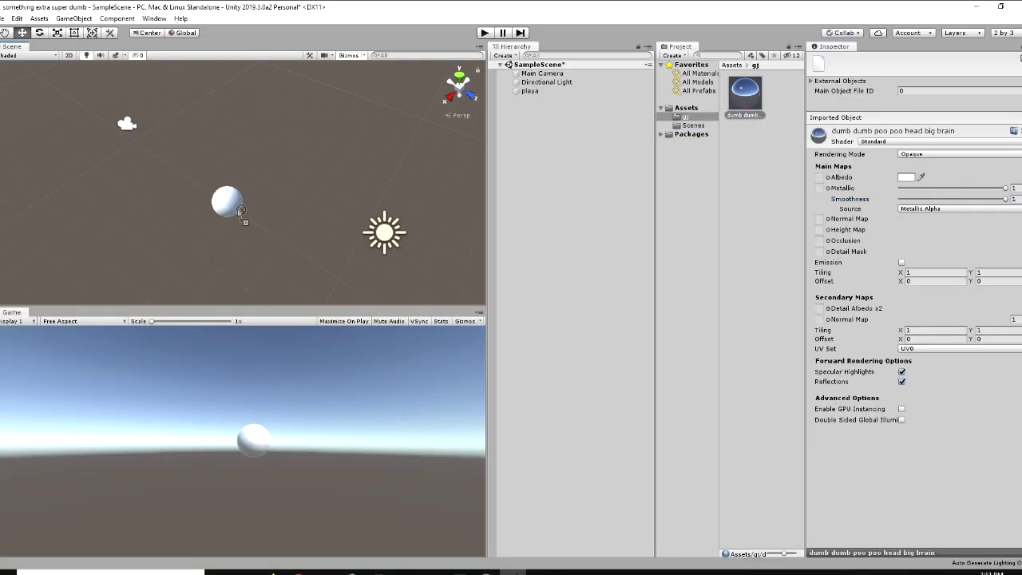
left_click_drag(240, 210, 232, 198)
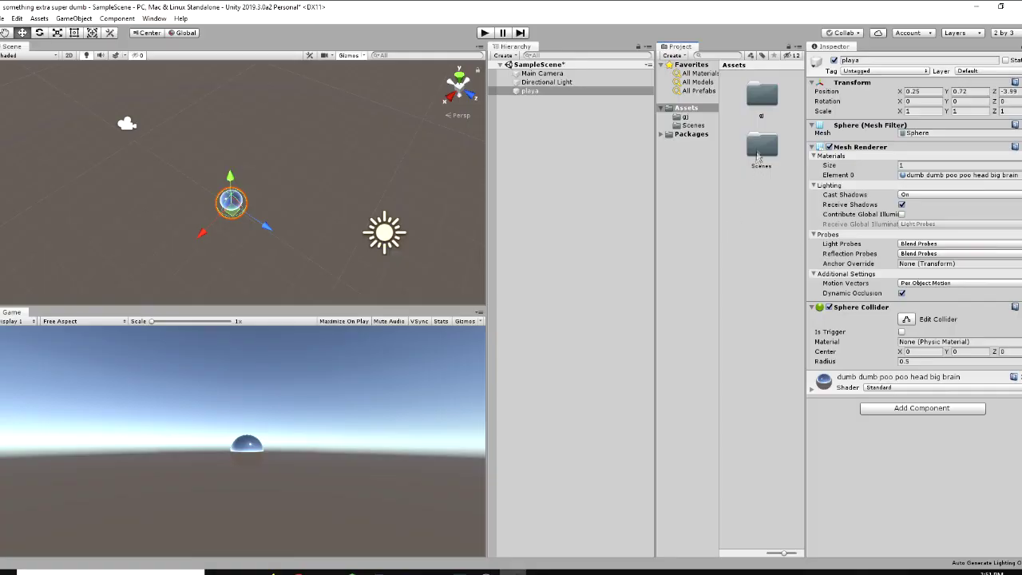
Step: Create a 'c# scripts' folder in Assets and a playamoving C# script inside it
right_click(761, 217)
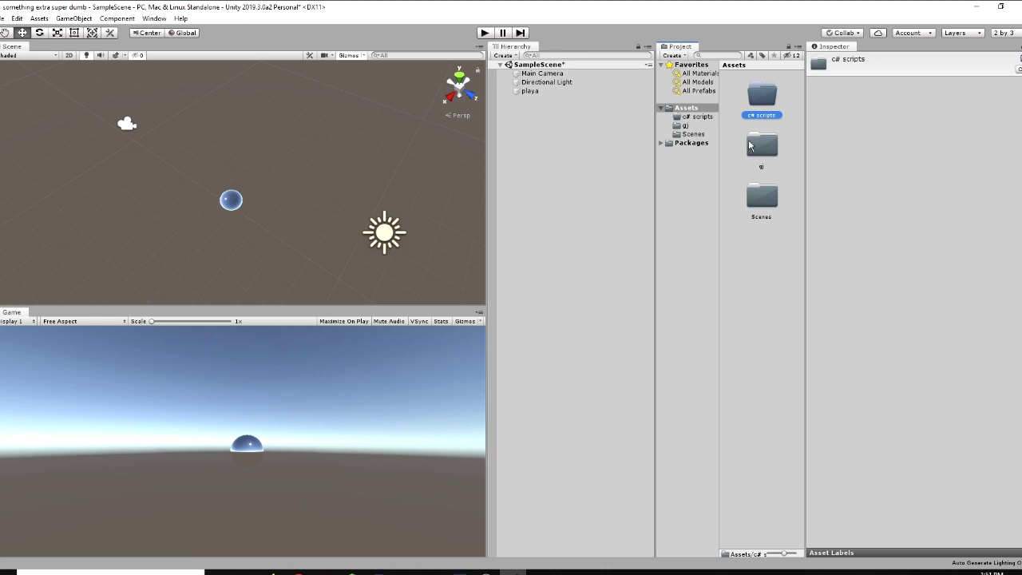
double_click(762, 96)
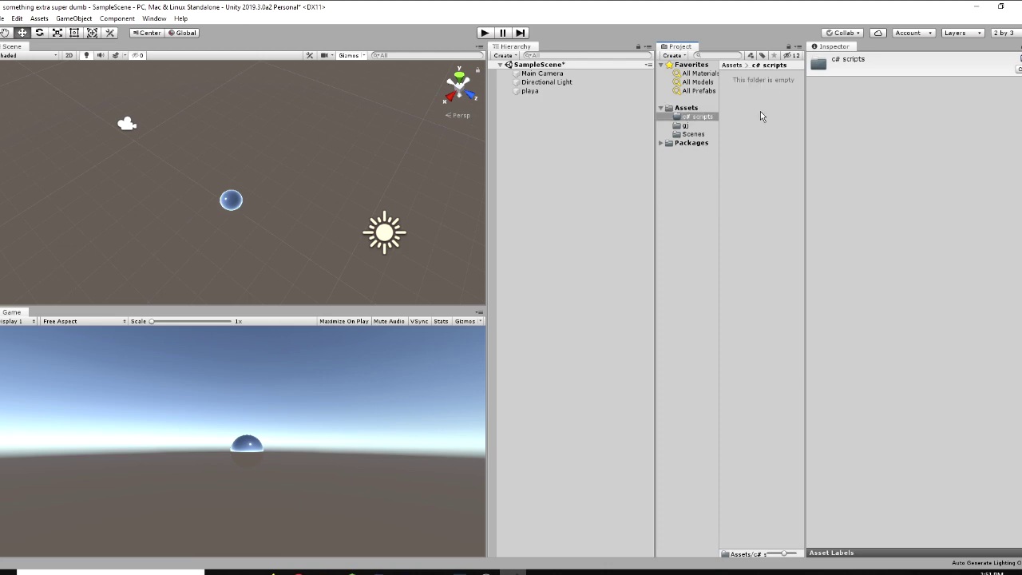
right_click(762, 116)
mouse_move(838, 118)
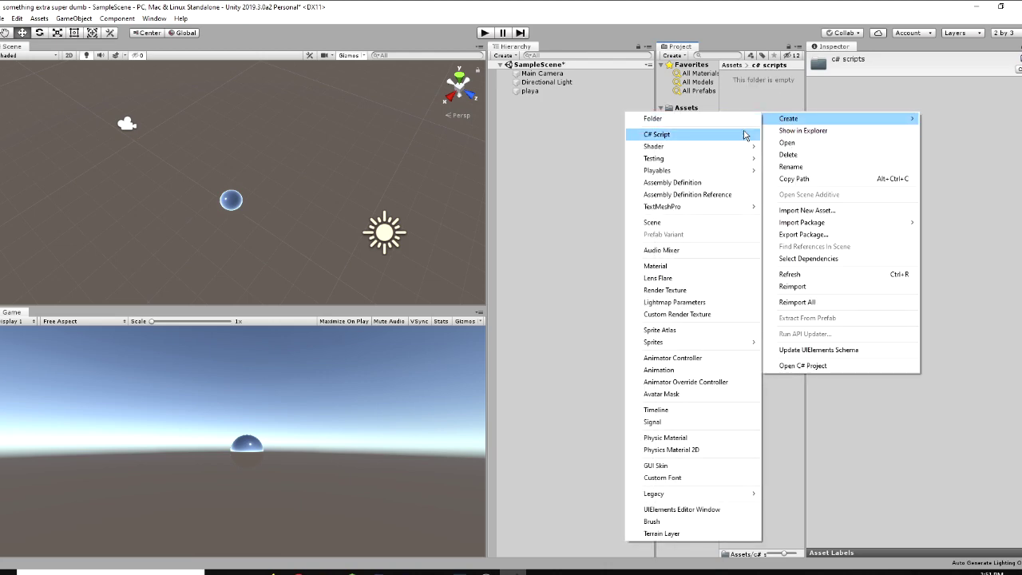
left_click(745, 135)
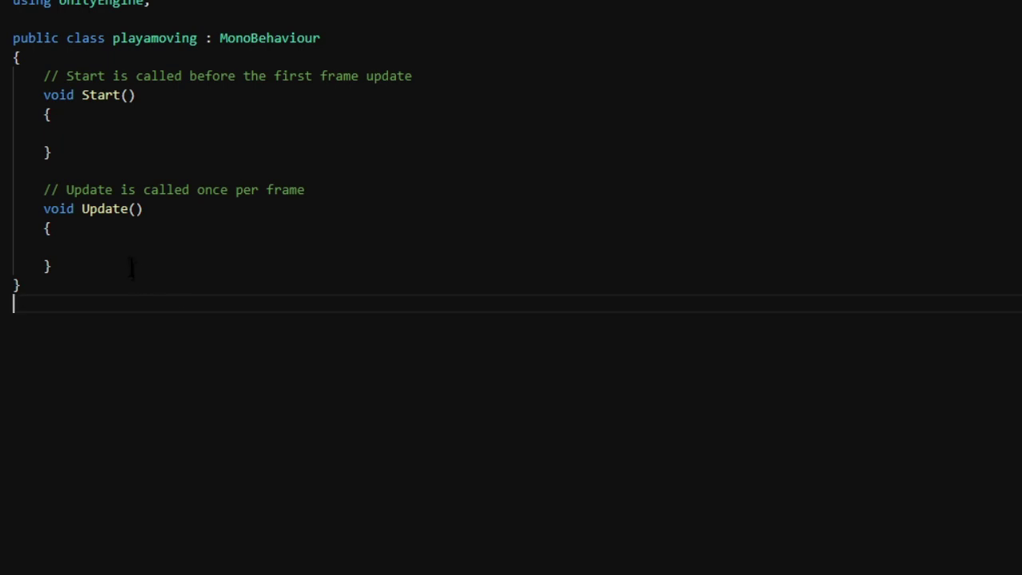
Step: Start a D-key press check in playamoving's Update method, deleting the stray typed text
left_click_drag(136, 258, 27, 76)
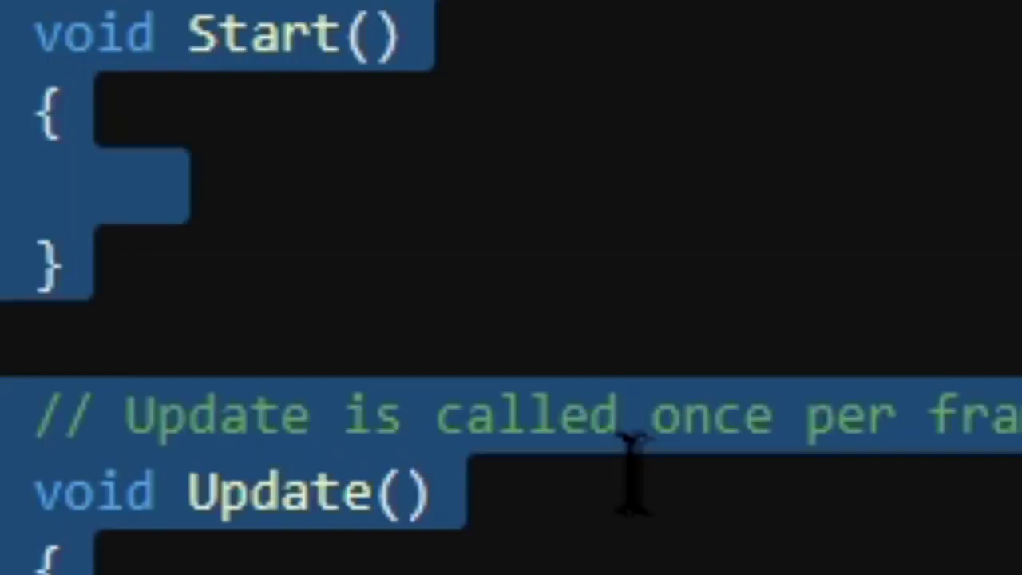
left_click(563, 549)
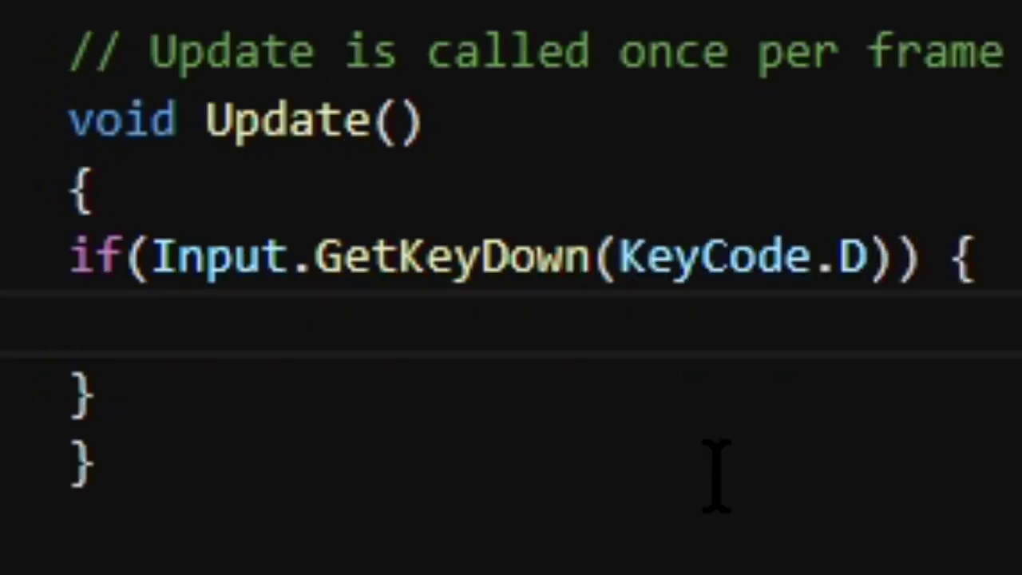
type("dudeimtryingtodothisokayiwillmurderyoudeleteallof")
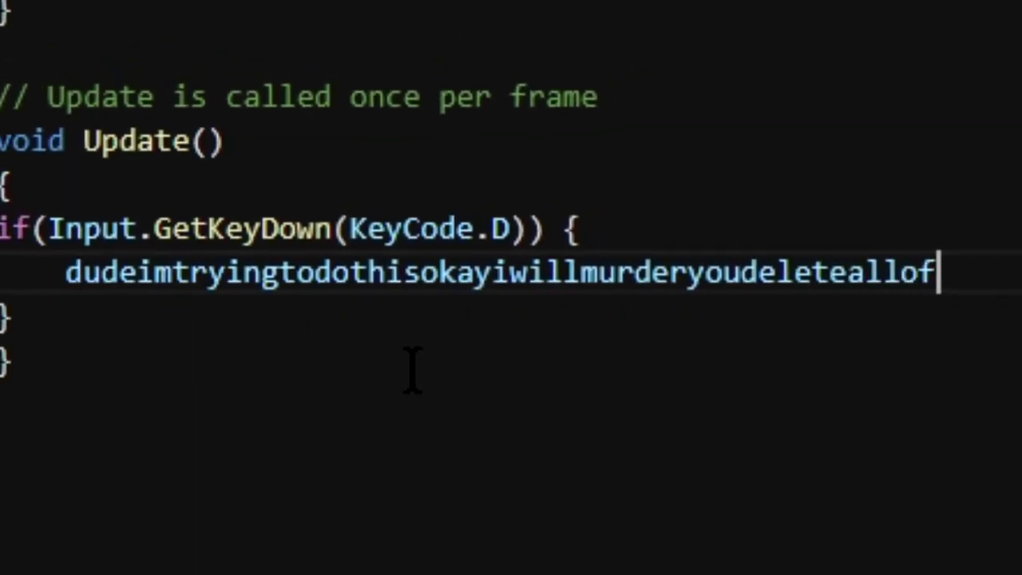
type("that")
key("ctrl+BackSpace")
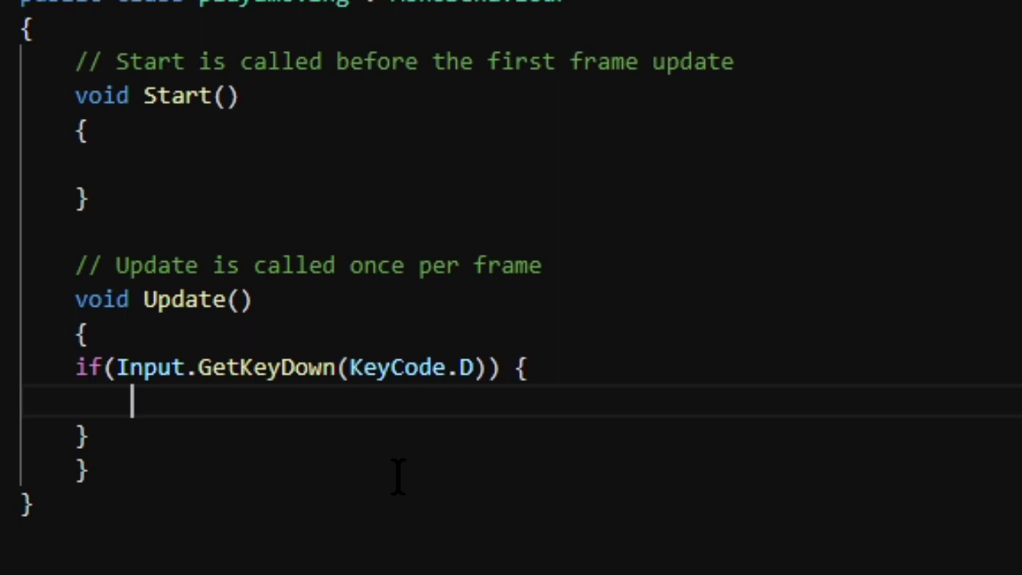
type("this")
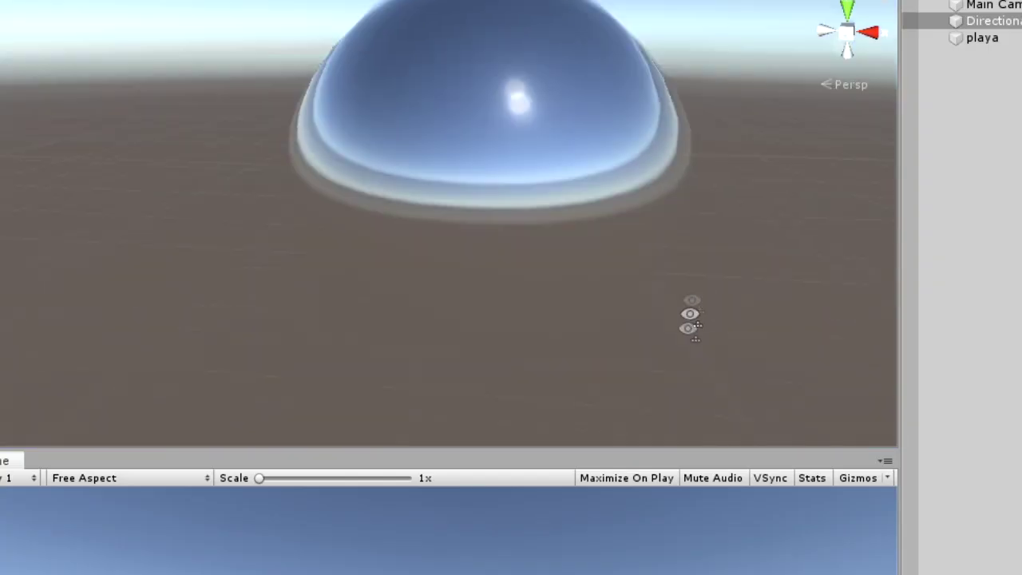
Step: Duplicate the D-key block that moves playa one unit along x
mouse_move(689, 308)
left_mouse_down("alt")
mouse_move(698, 114)
mouse_move(695, 315)
mouse_move(746, 486)
left_mouse_up("alt")
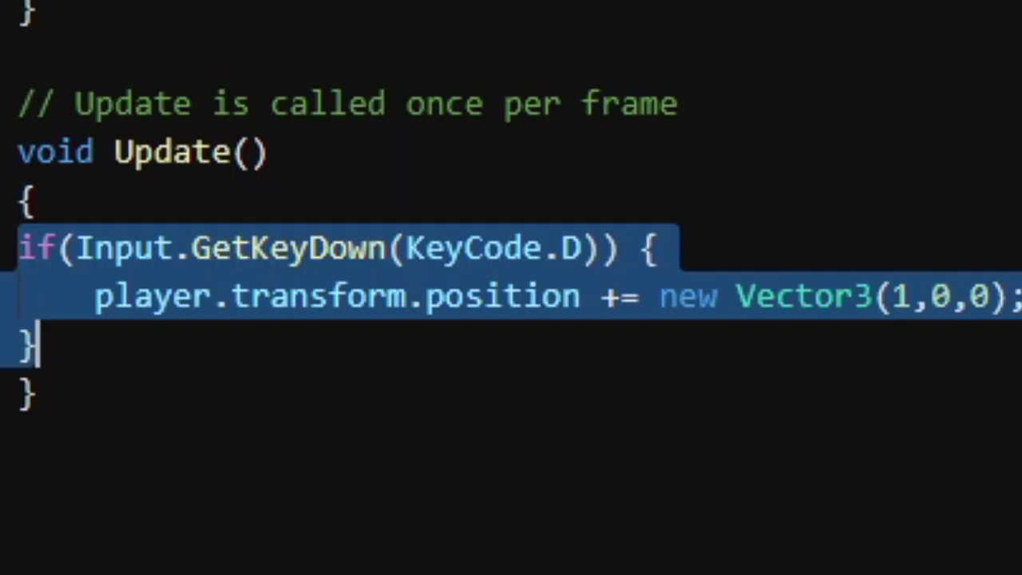
key("ctrl+c")
key("ctrl+v")
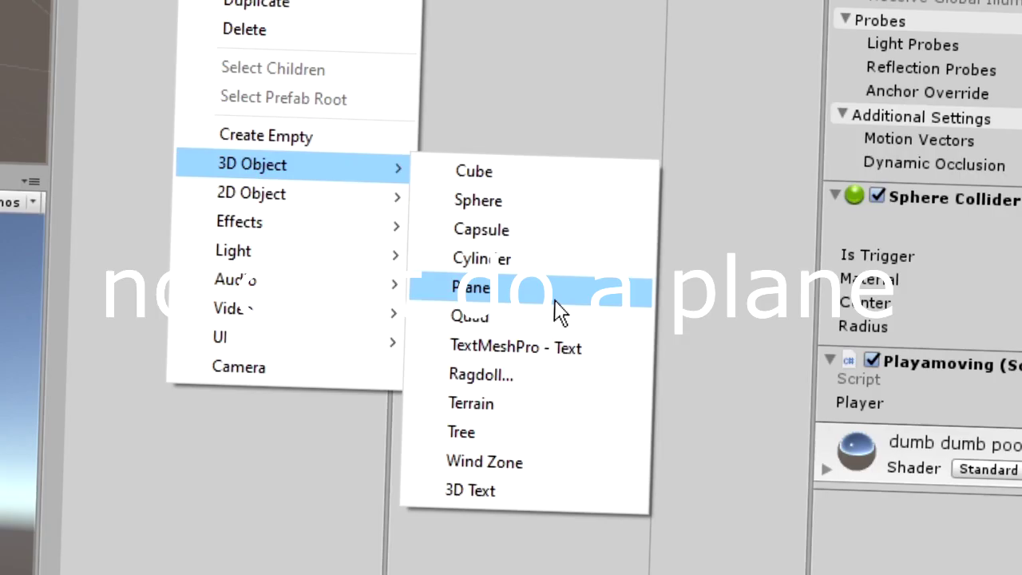
Step: Add a ground plane and a capsule, and give the capsule the new magenta material
left_click(574, 307)
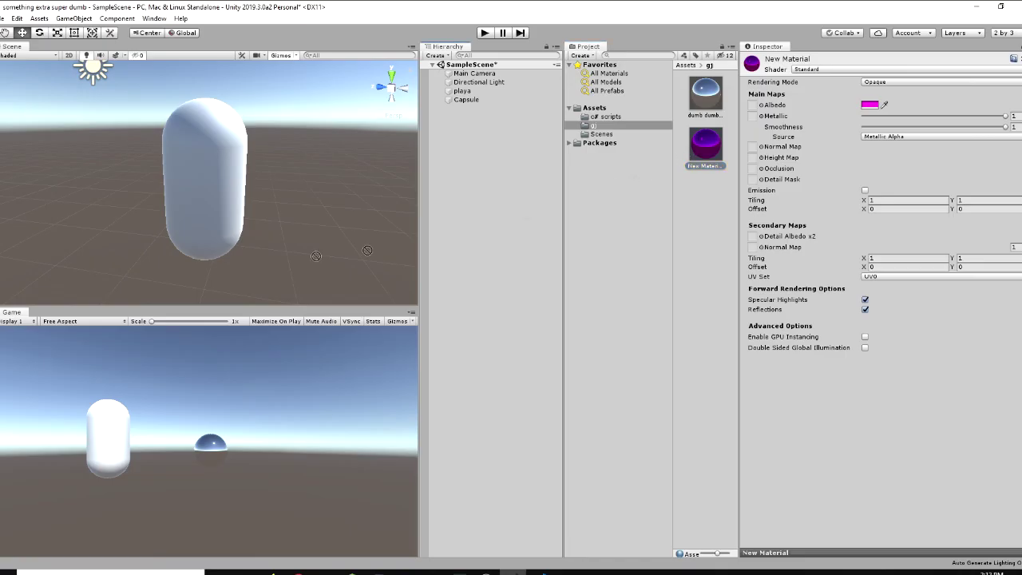
left_click_drag(705, 144, 209, 200)
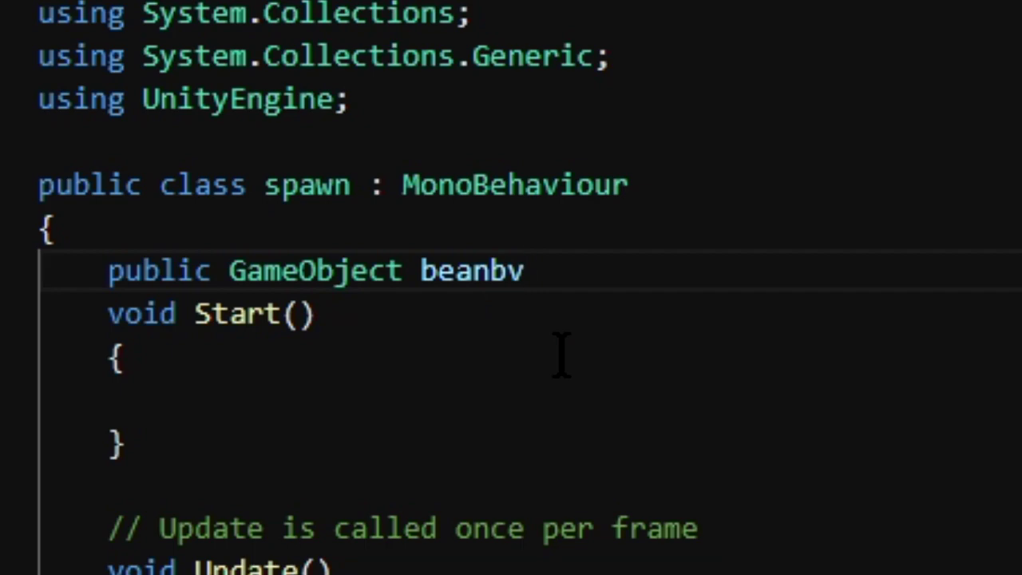
Step: Fix the spawn script's field name to beanboy and add delay += Time.deltaTime in Update
key("BackSpace")
type("=i")
key("BackSpace")
key("BackSpace")
type("ot")
key("BackSpace")
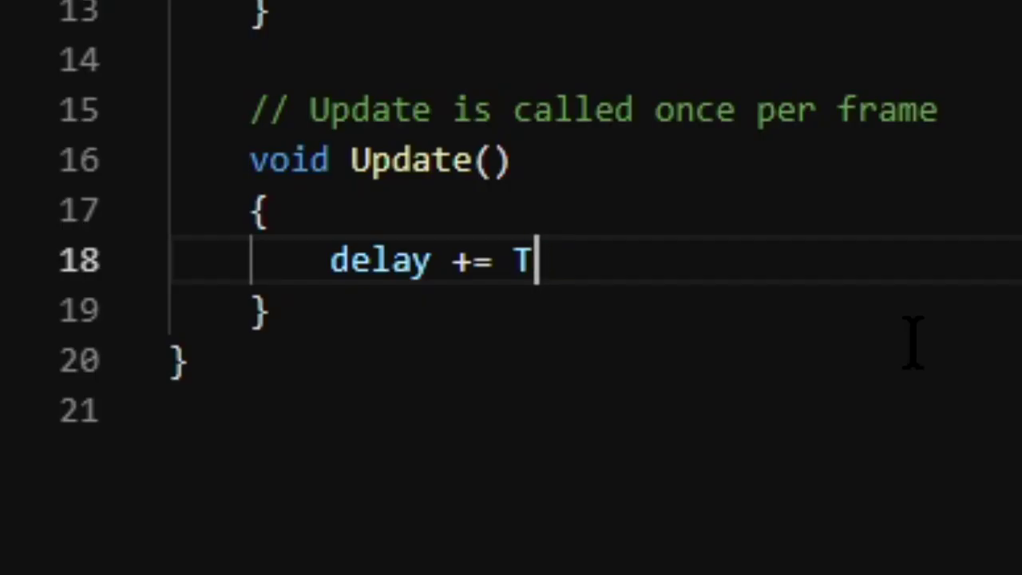
type("m")
type("e")
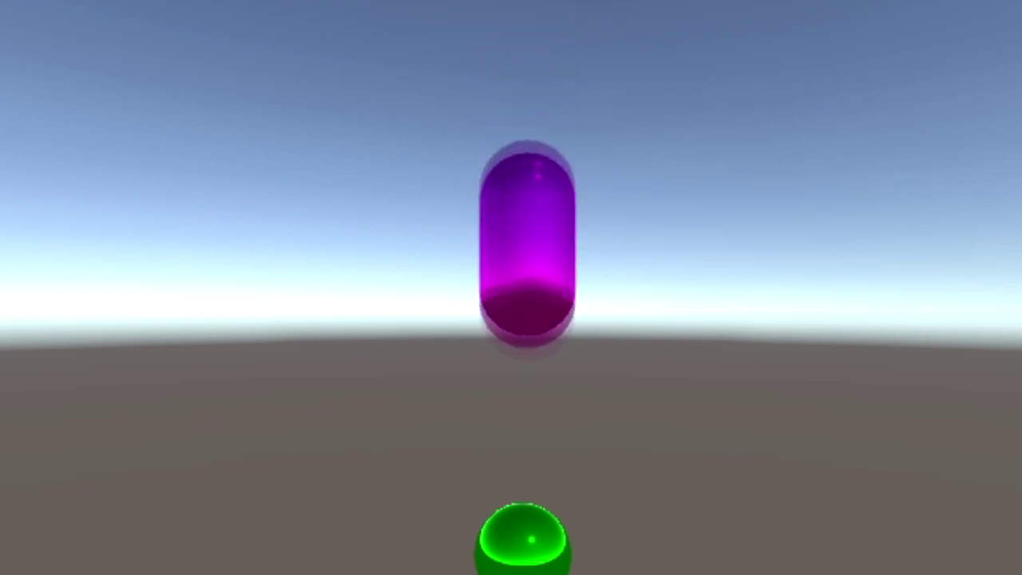
Step: Dodge the dropping purple capsules by sliding the green sphere with the Left and Right arrows
key("Left")
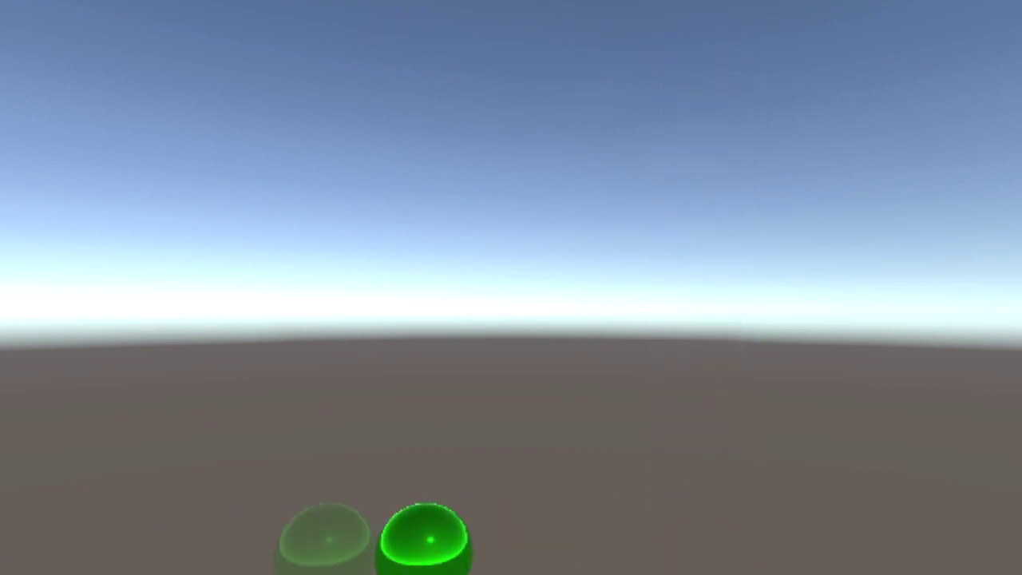
key("Left")
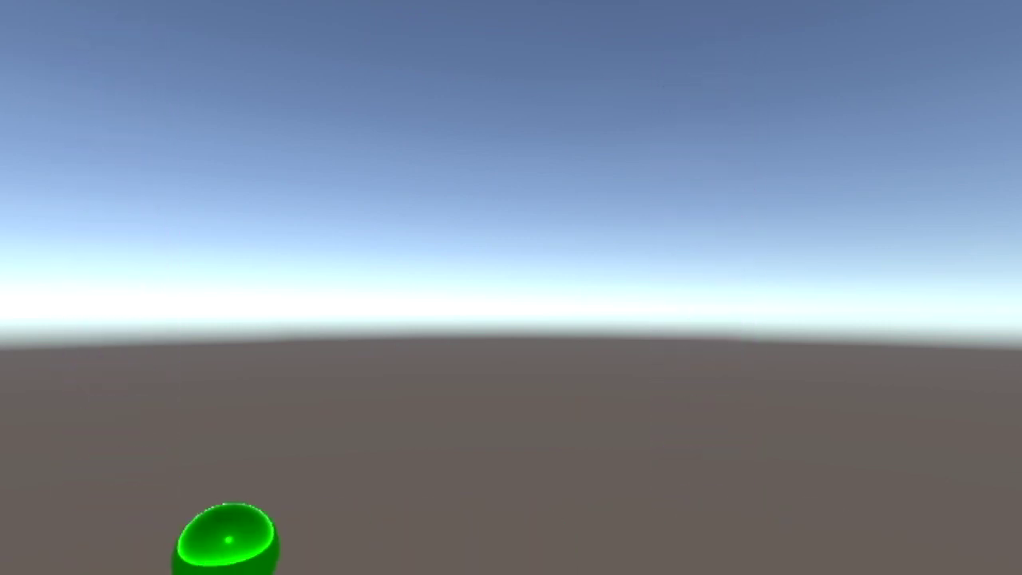
key("Left")
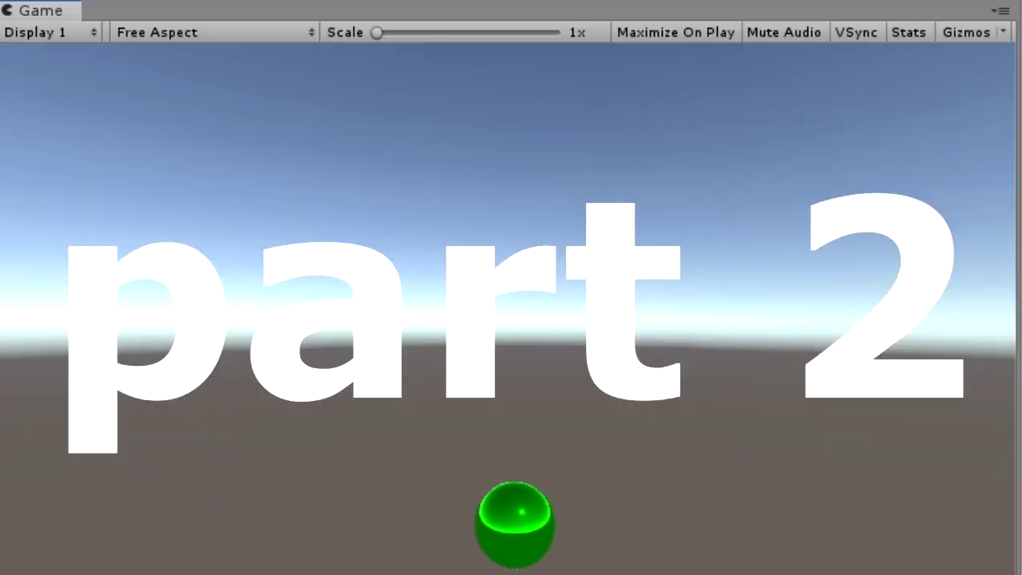
key("Right")
key("Left")
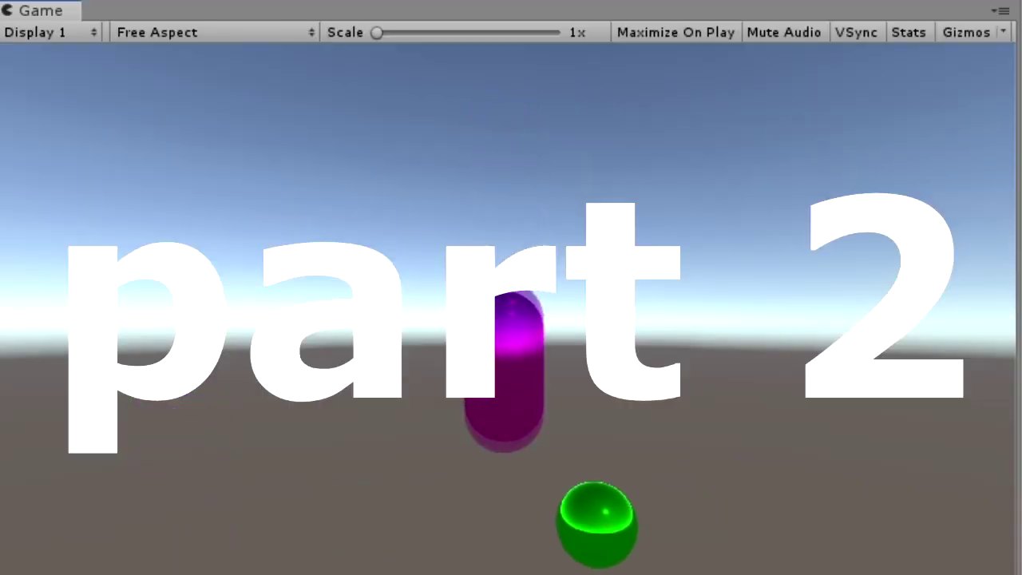
key("Right")
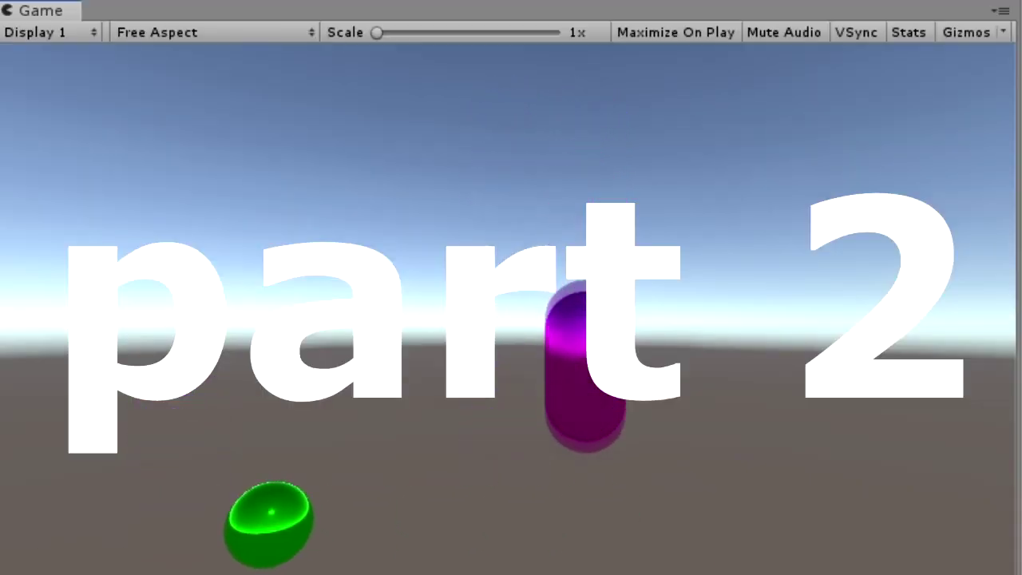